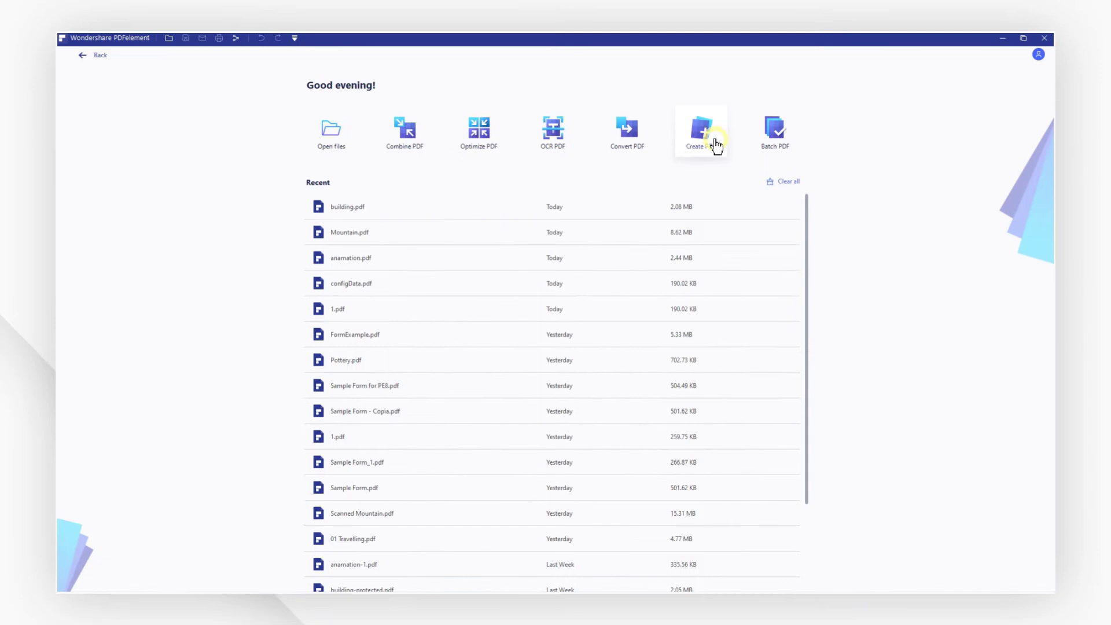
- Convert building.docx from the Desktop into a PDF with Create PDF
{"action": "left_click", "coordinate": [711, 141]}
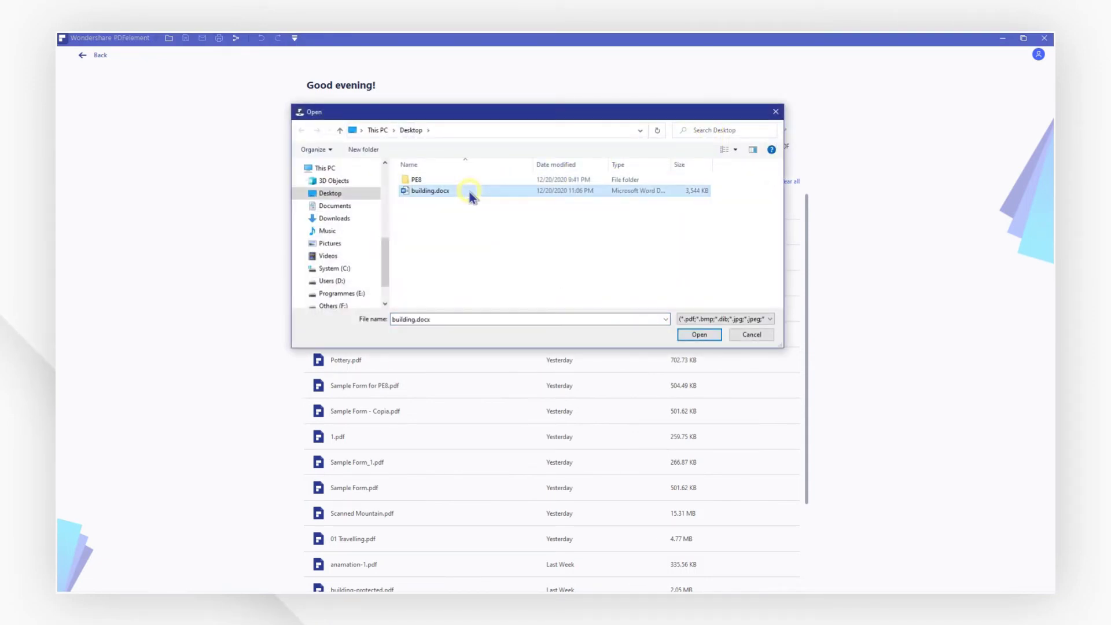
{"action": "left_click", "coordinate": [700, 335]}
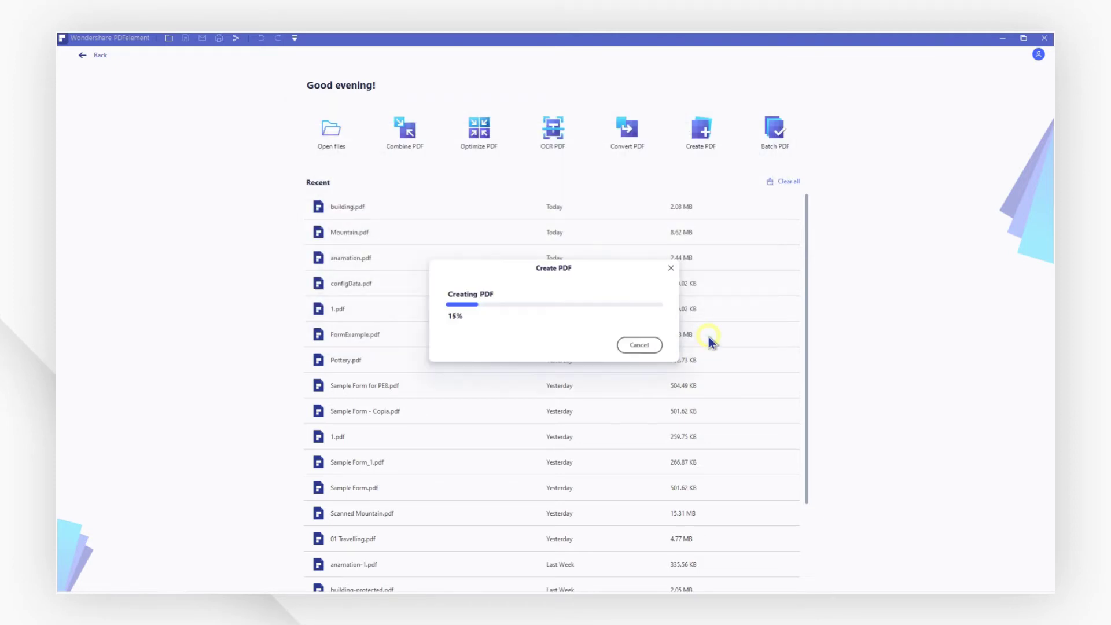
- Export the PDF to the Desktop as PowerPoint (*.pptx) without saving PDF changes
{"action": "left_click_drag", "start_coordinate": [678, 398], "coordinate": [673, 315]}
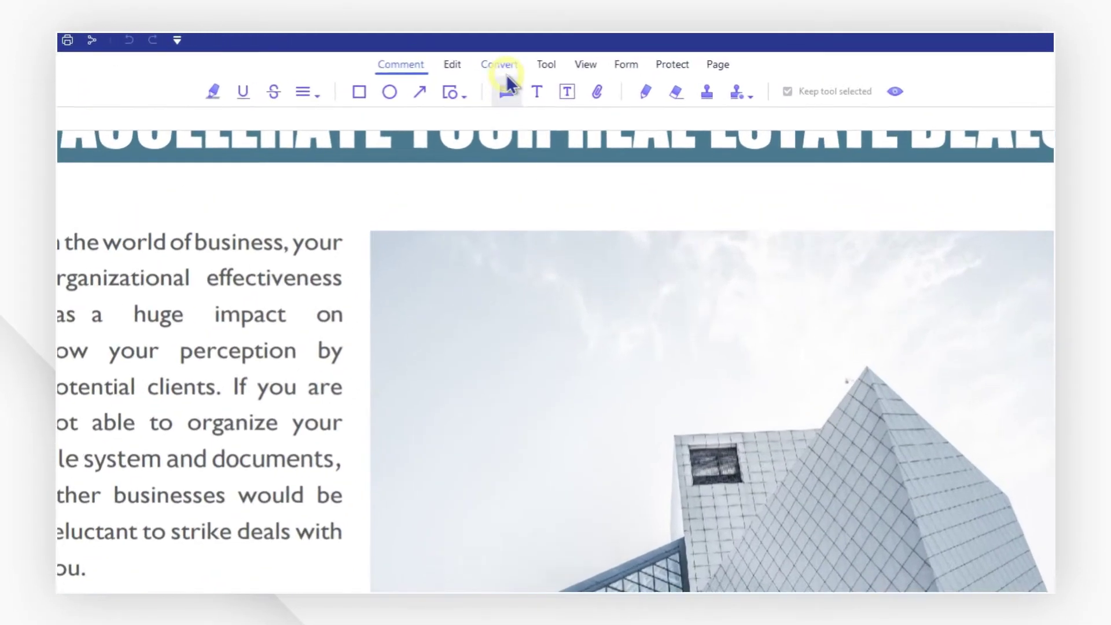
{"action": "left_click", "coordinate": [508, 71]}
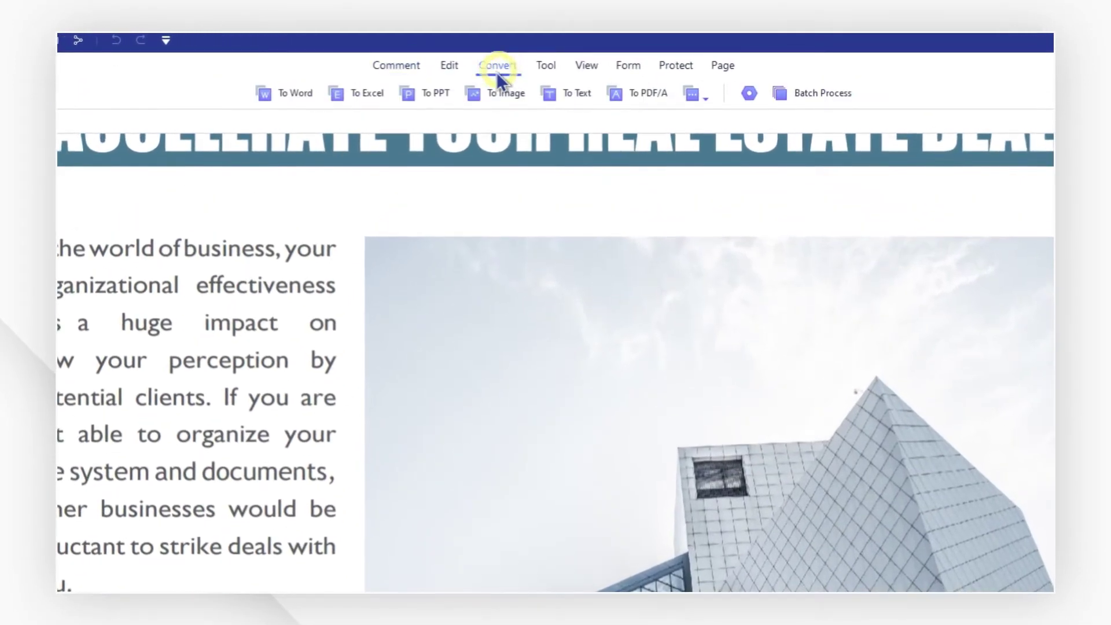
{"action": "left_click", "coordinate": [434, 93]}
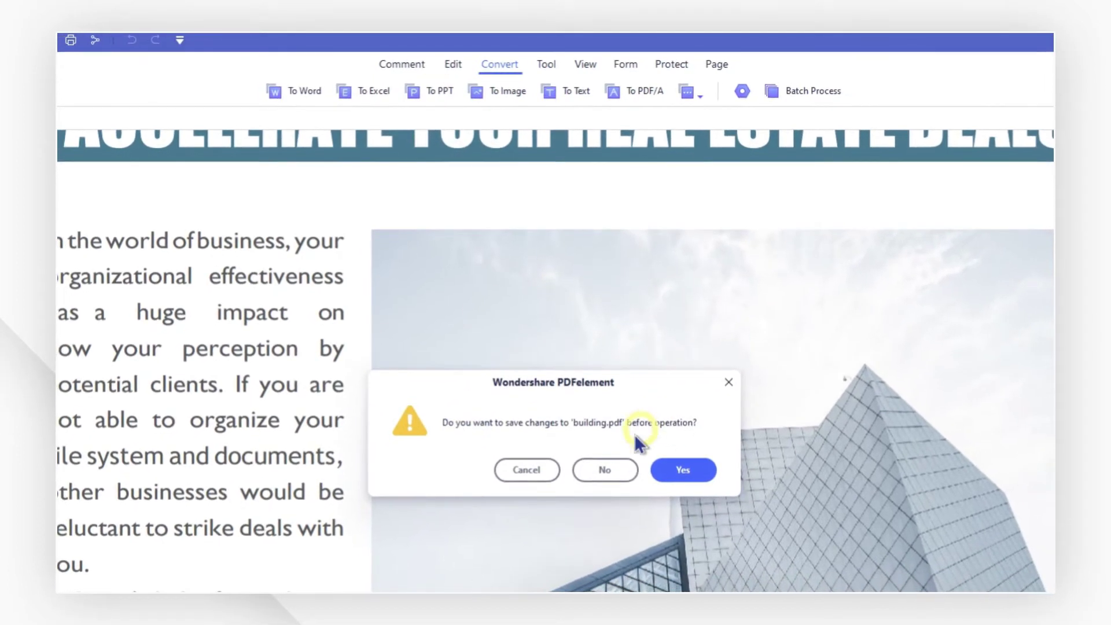
{"action": "left_click", "coordinate": [605, 462]}
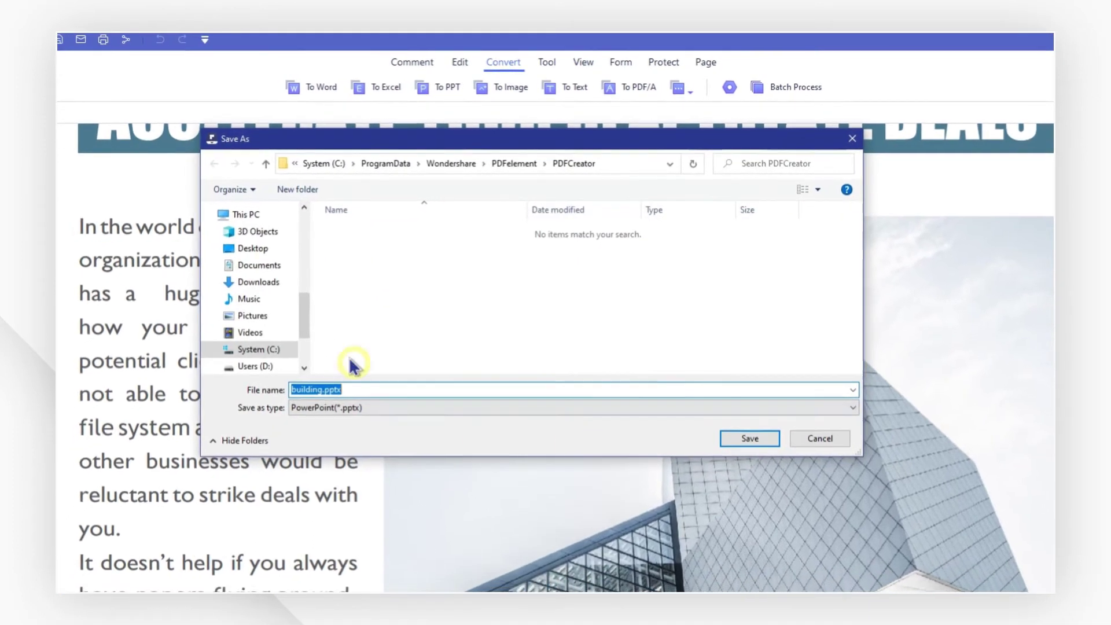
{"action": "left_click", "coordinate": [246, 252]}
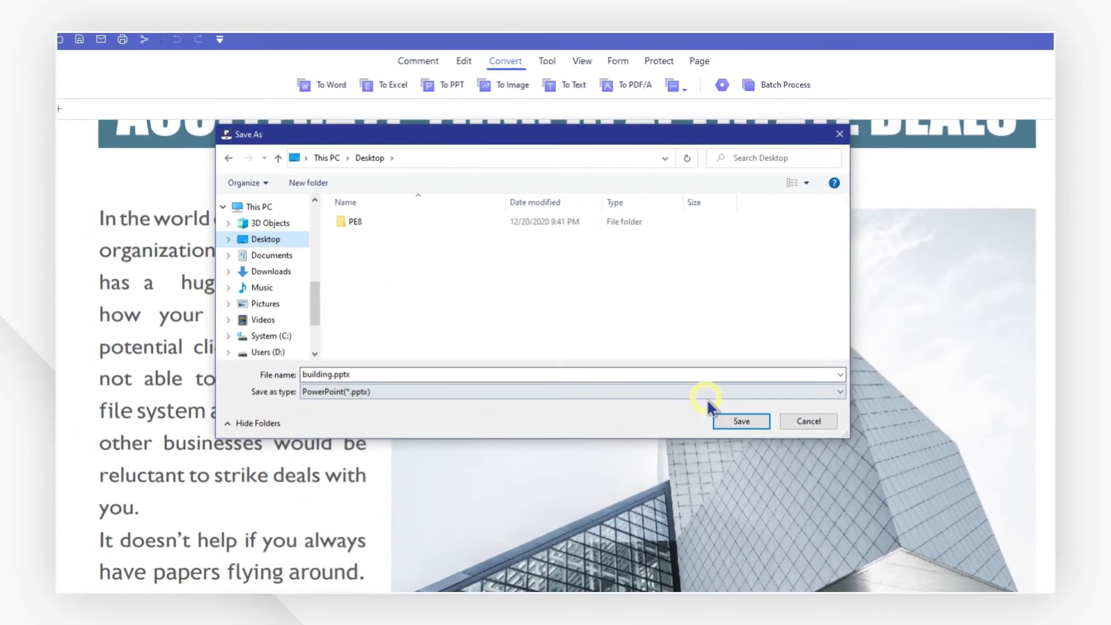
{"action": "left_click", "coordinate": [720, 383]}
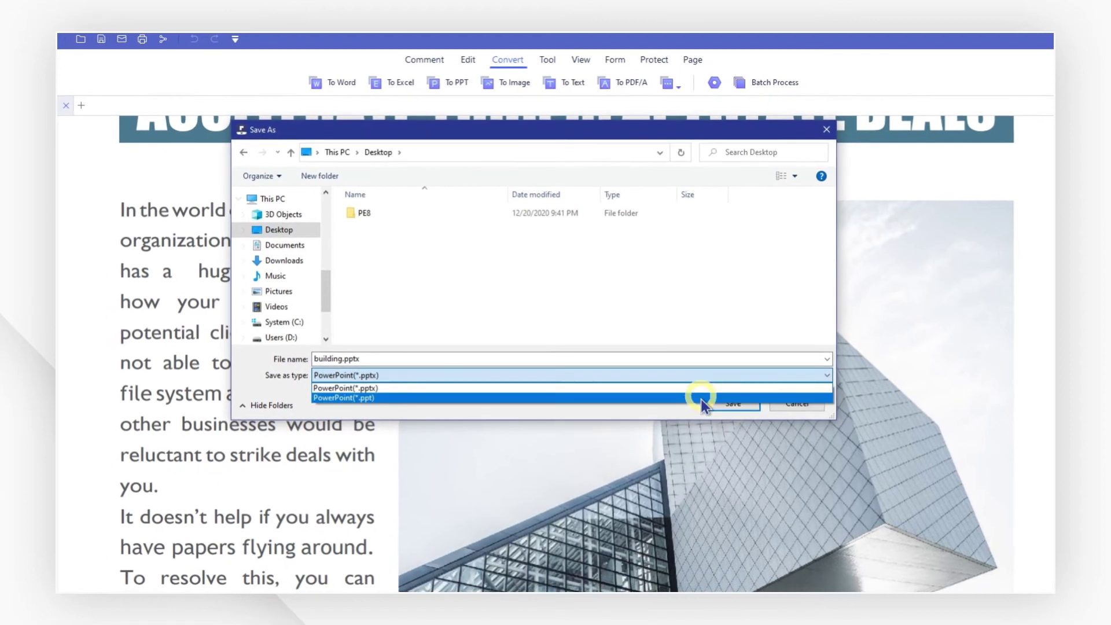
{"action": "left_click", "coordinate": [701, 379]}
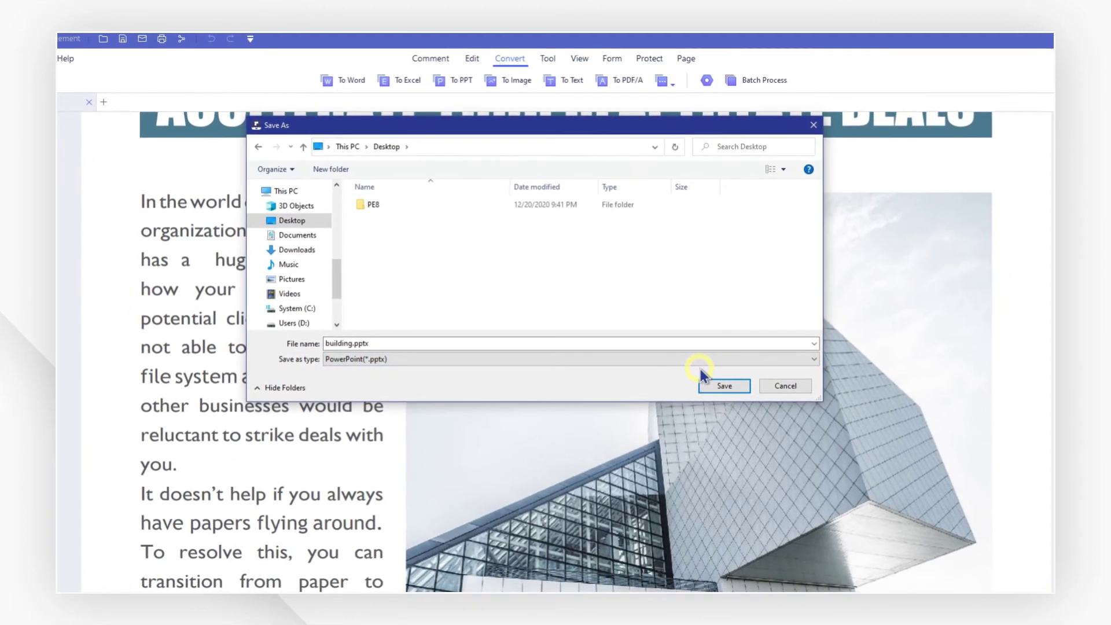
{"action": "left_click", "coordinate": [721, 384]}
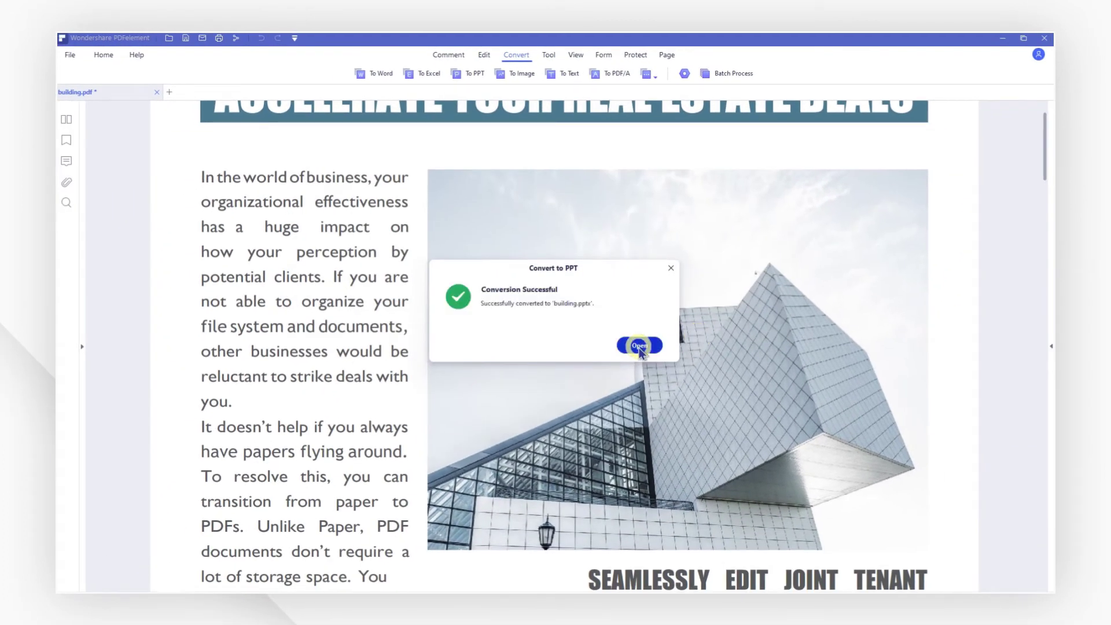
- Open the exported building.pptx from its folder in PowerPoint
{"action": "left_click", "coordinate": [640, 346]}
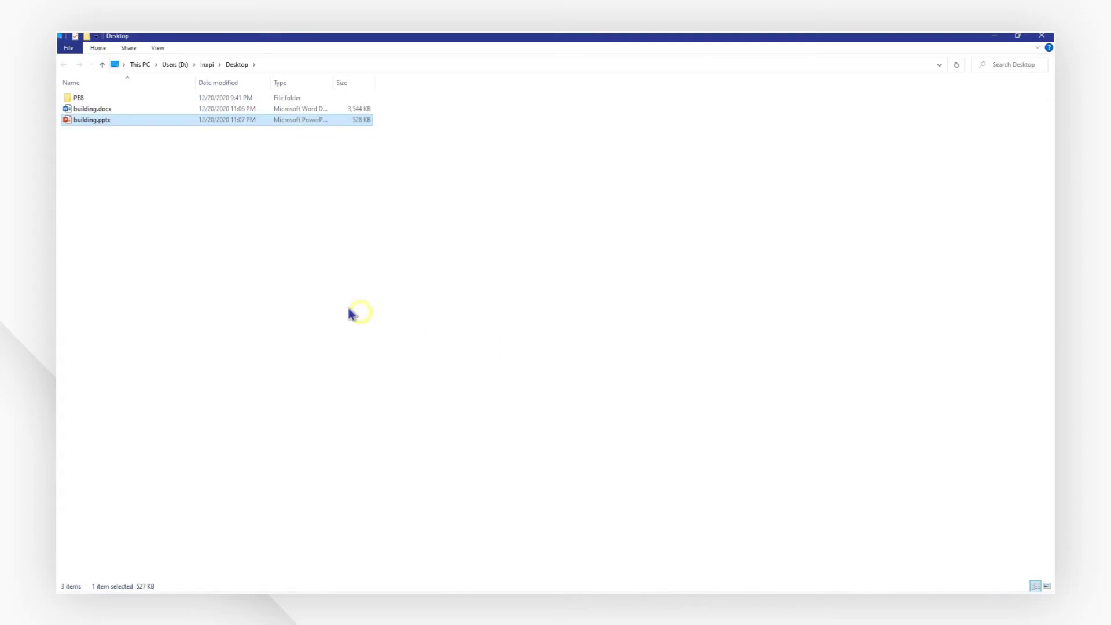
{"action": "double_click", "coordinate": [200, 124]}
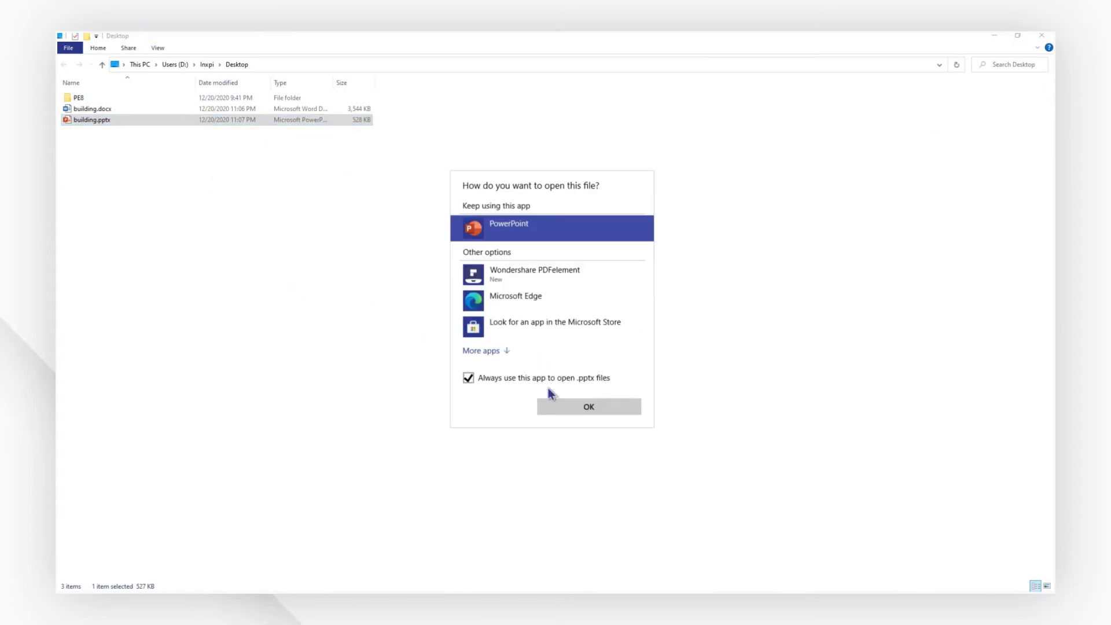
{"action": "left_click", "coordinate": [560, 405]}
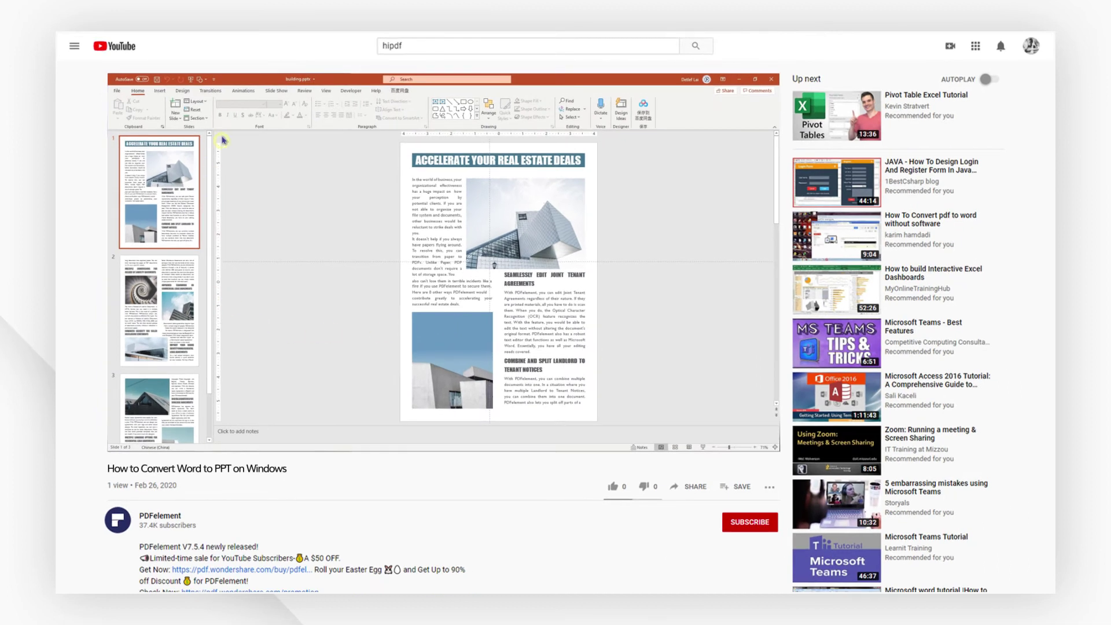
- Go from the tutorial video to the PDFelement channel's Videos tab
{"action": "left_click", "coordinate": [210, 91]}
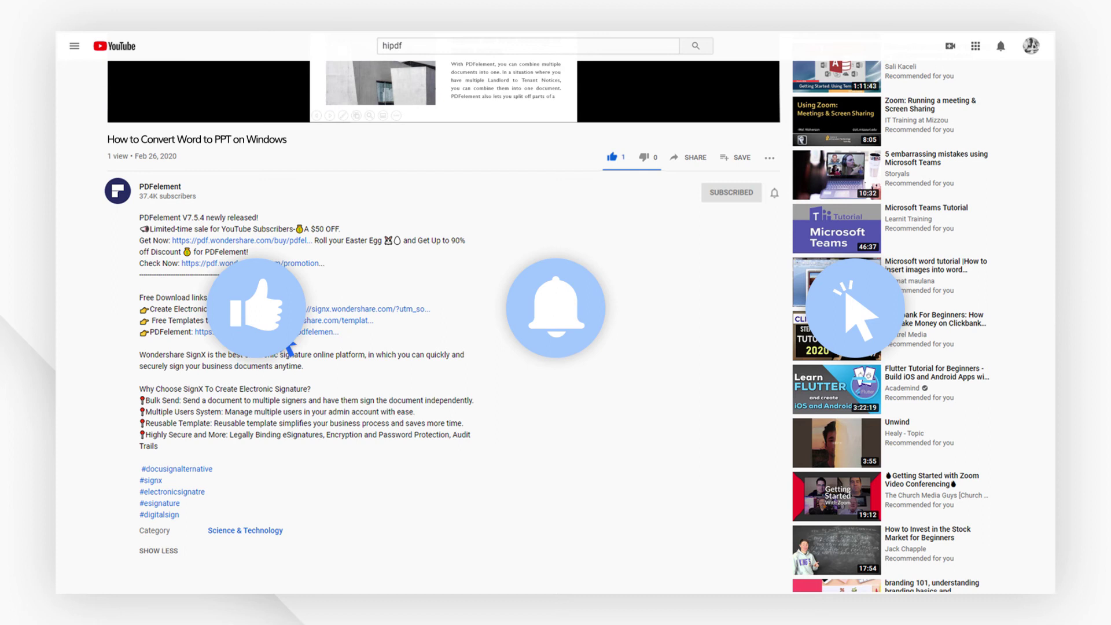
{"action": "left_click", "coordinate": [118, 184]}
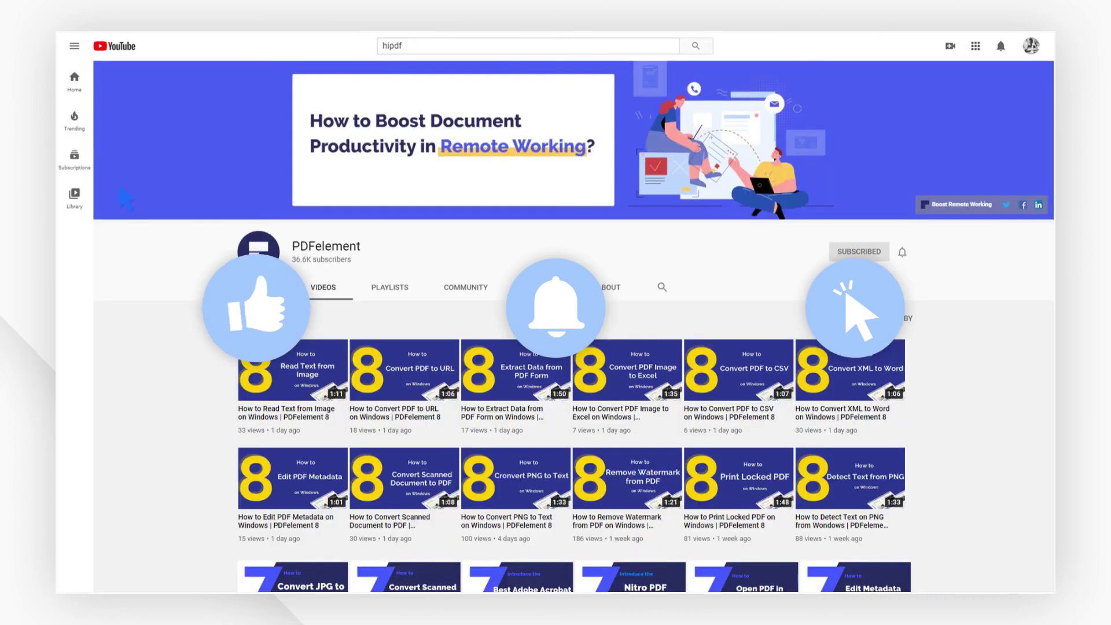